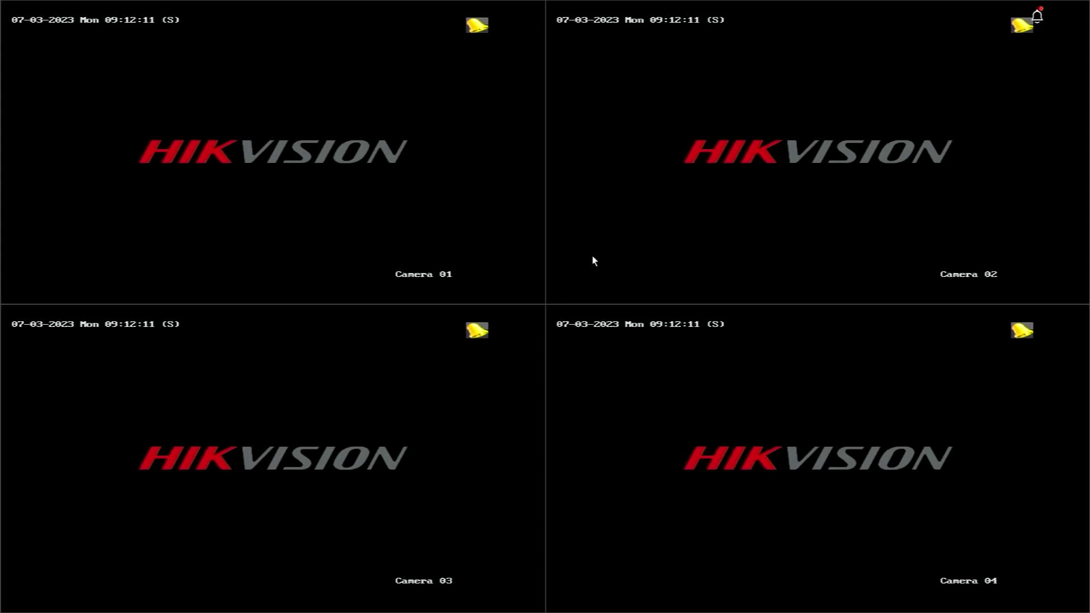
- Open the DVR main menu from live view and try the admin unlock pattern
right_click(518, 226)
click(554, 245)
drag(545, 293, 545, 407)
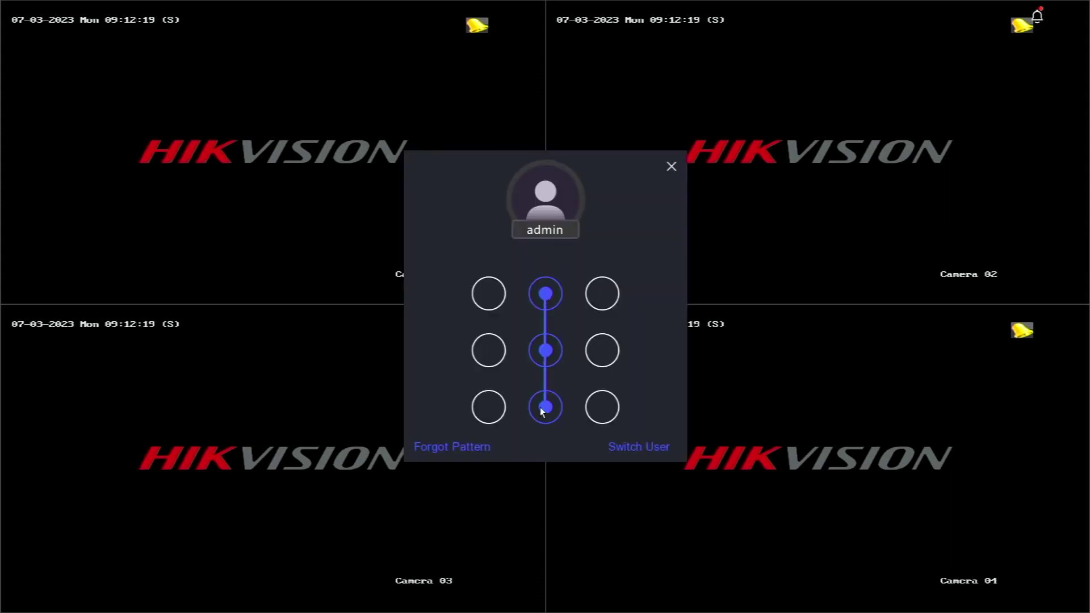
- Switch to password login and submit the admin password, which is rejected
click(457, 447)
click(528, 317)
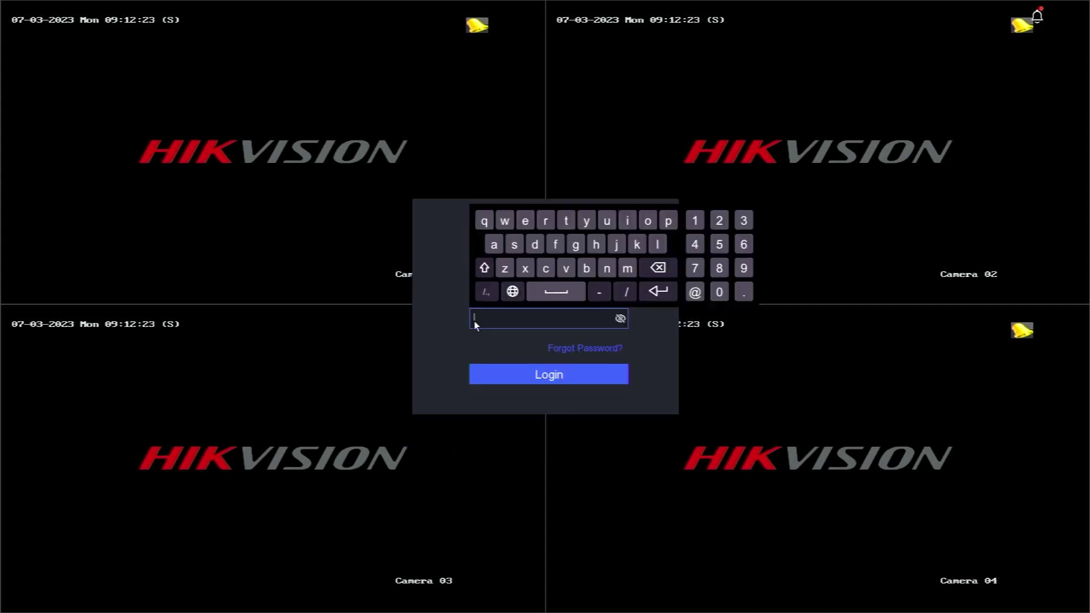
click(492, 245)
click(535, 244)
click(625, 271)
click(622, 224)
click(658, 292)
click(587, 366)
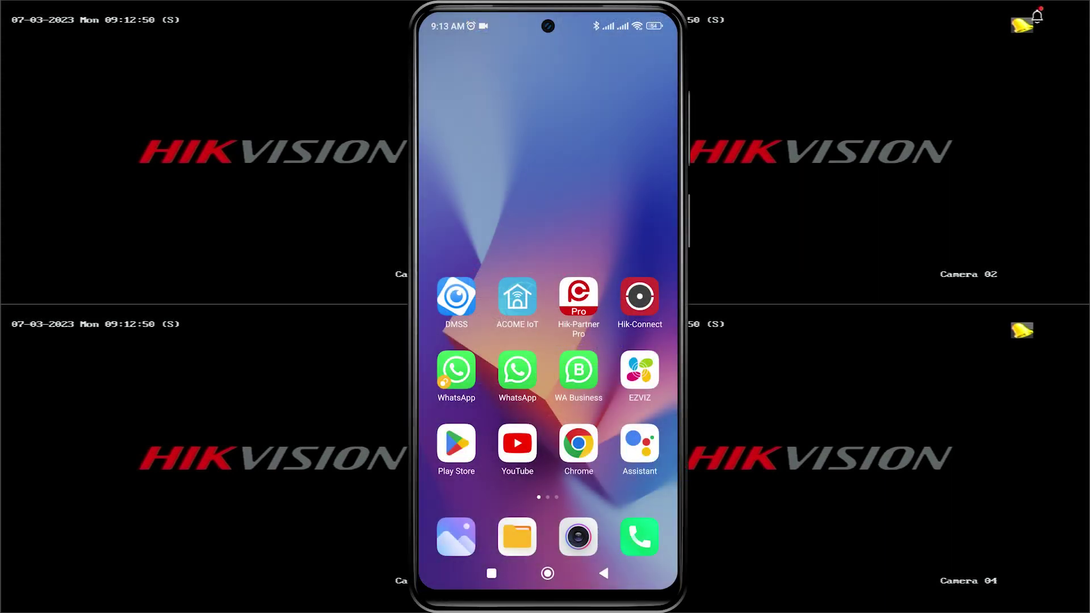
- Launch Hik-Partner Pro and create a new Device Password Reset case under Me > Case
click(578, 296)
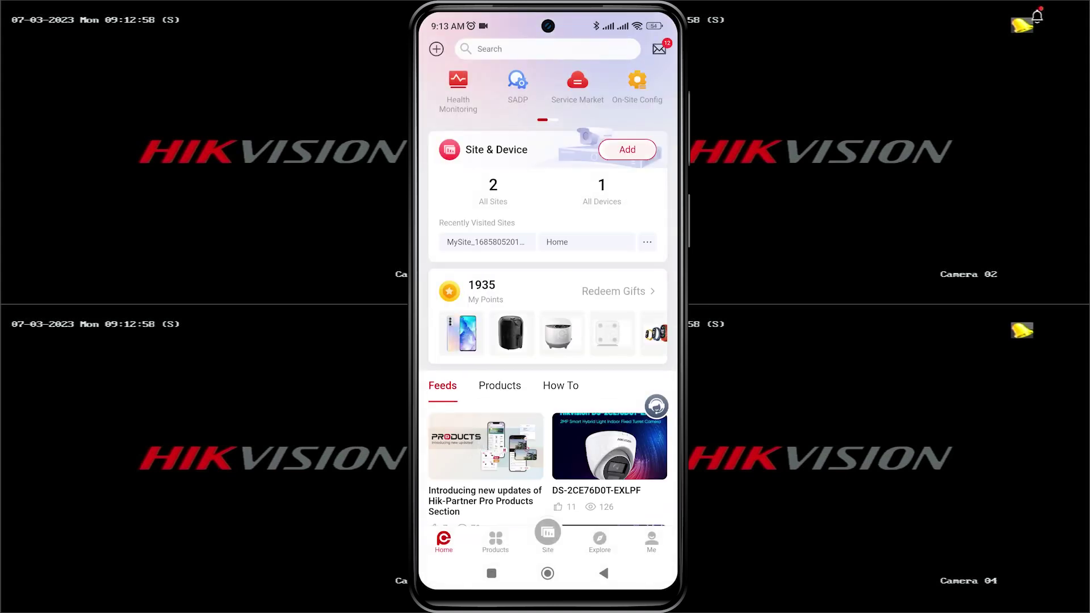
click(652, 543)
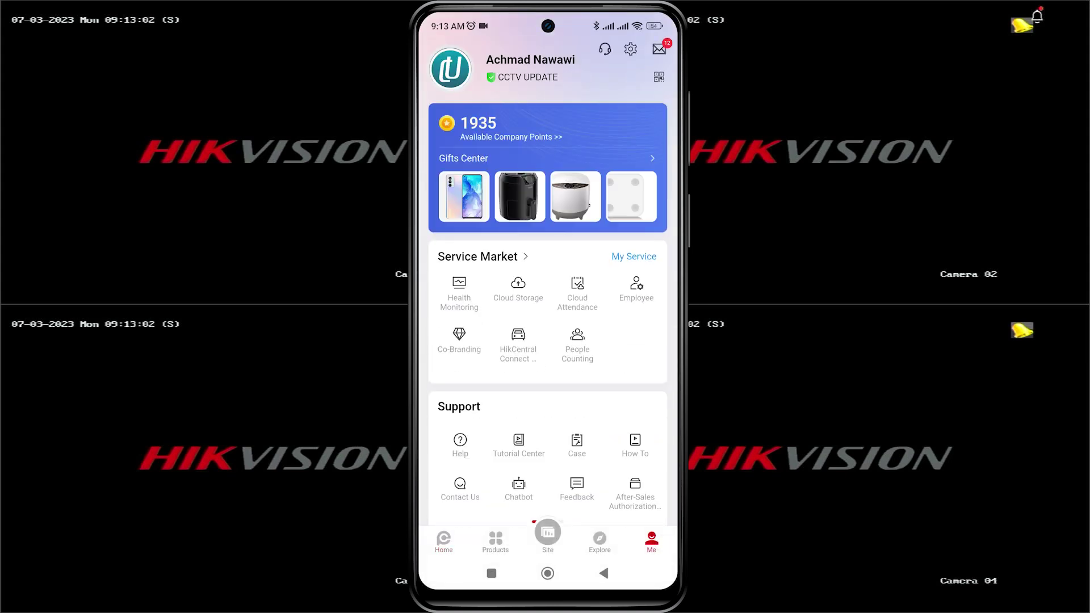
scroll(548, 340, down, 3)
click(577, 328)
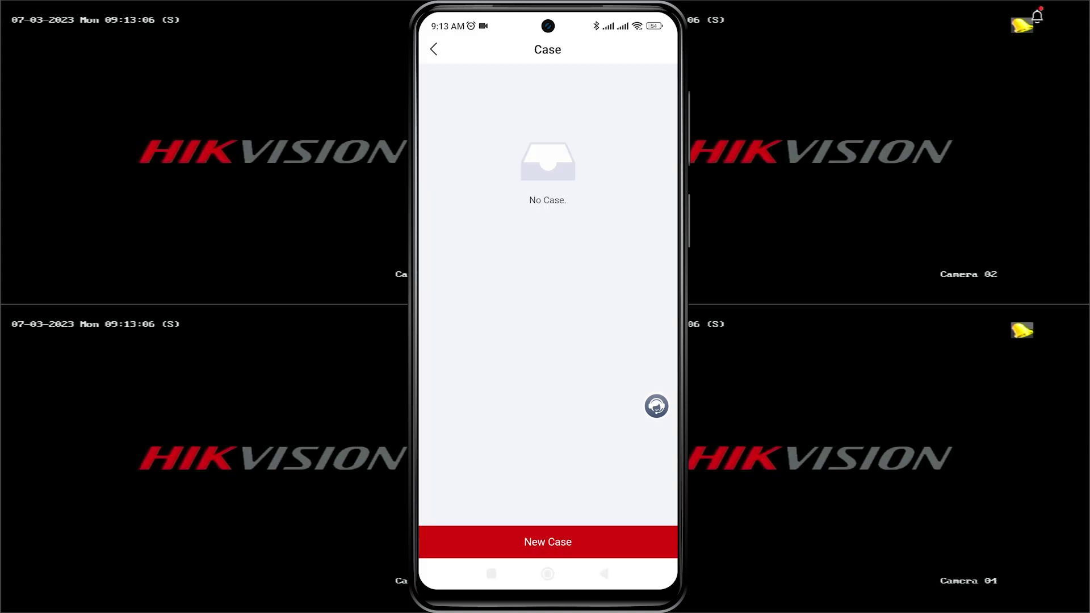
click(567, 542)
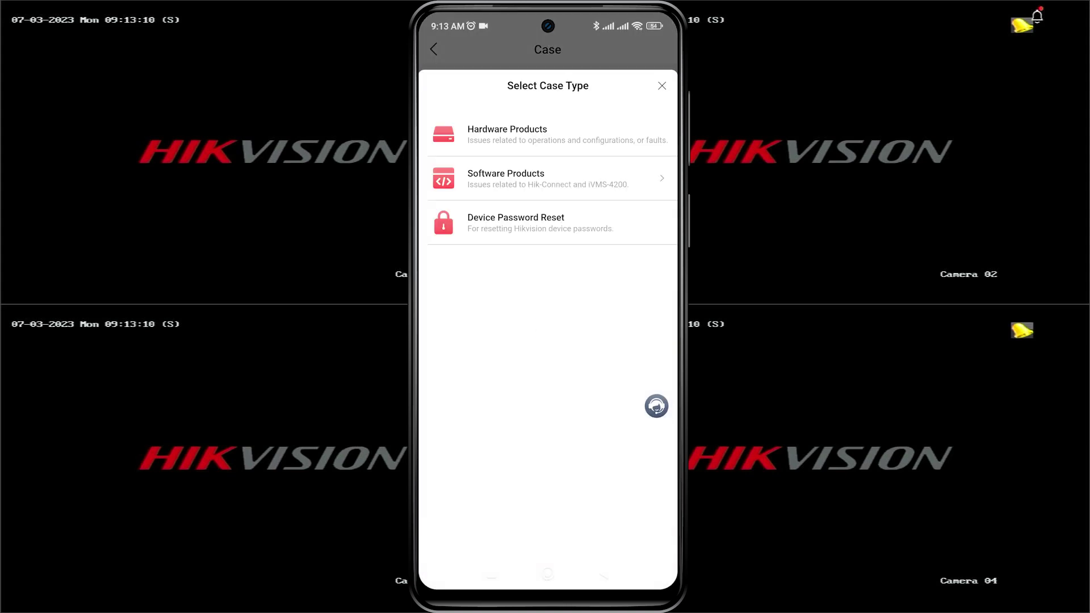
click(516, 221)
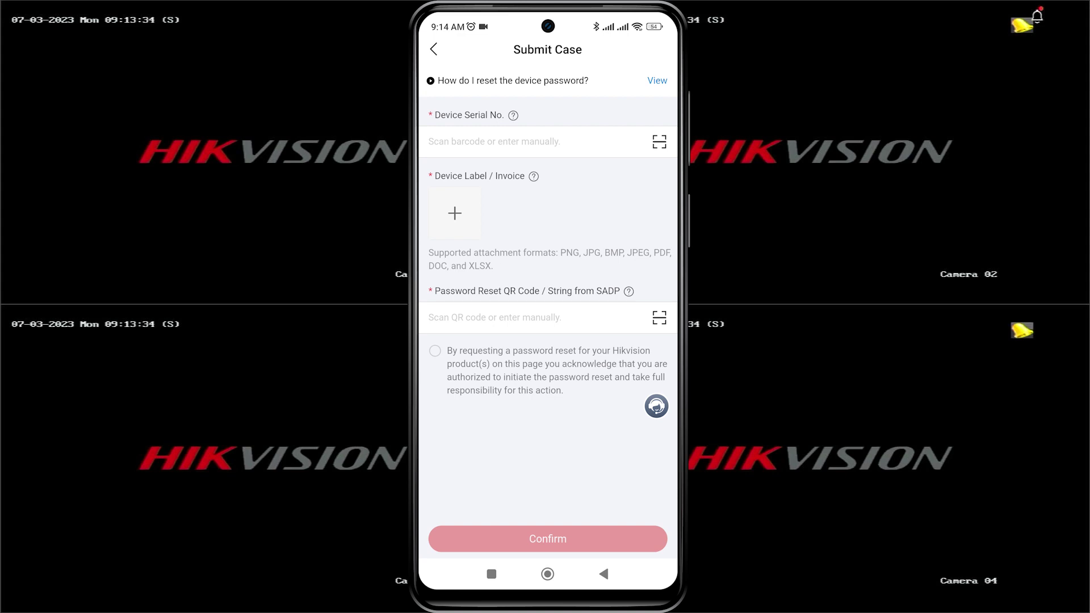
click(659, 141)
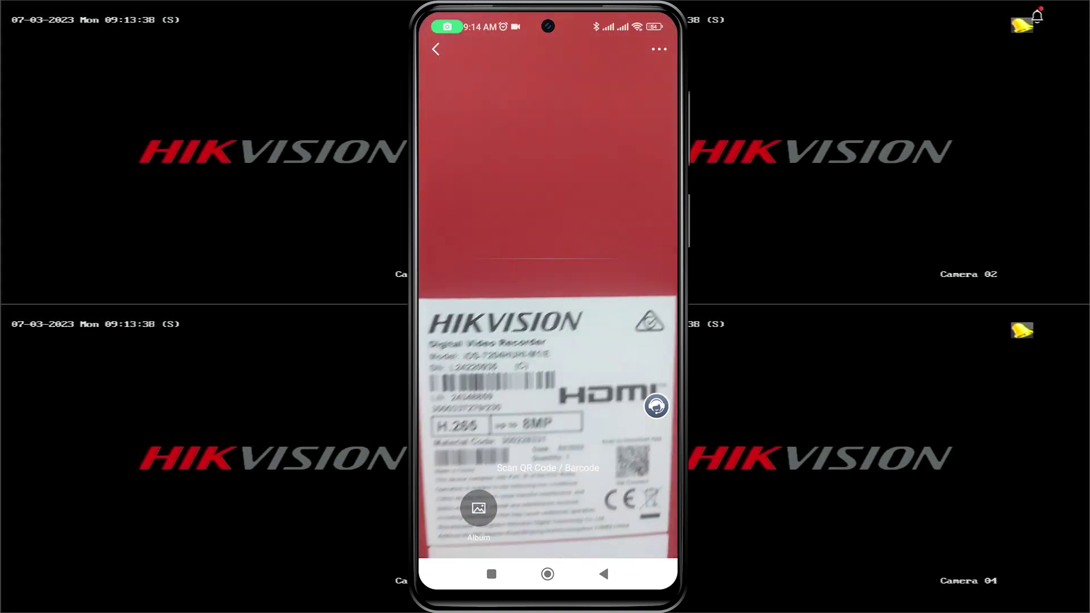
click(539, 302)
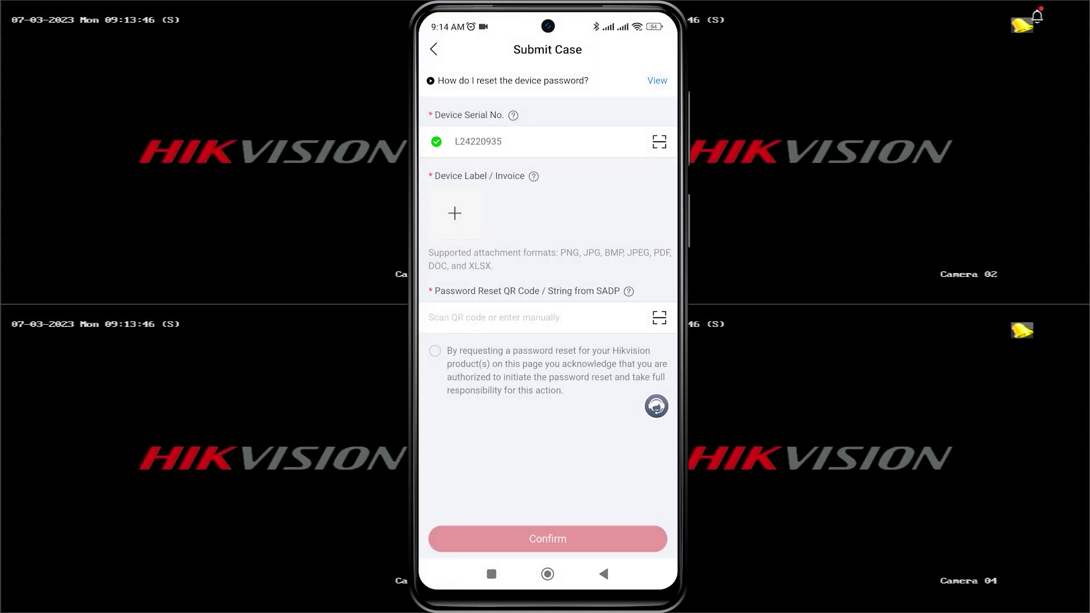
click(463, 200)
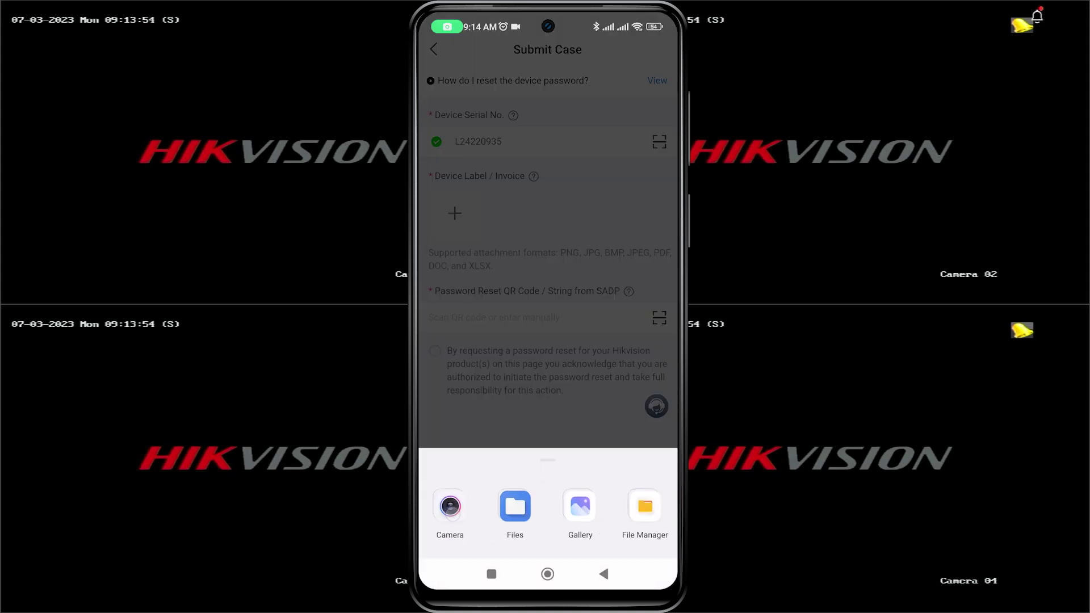
click(449, 506)
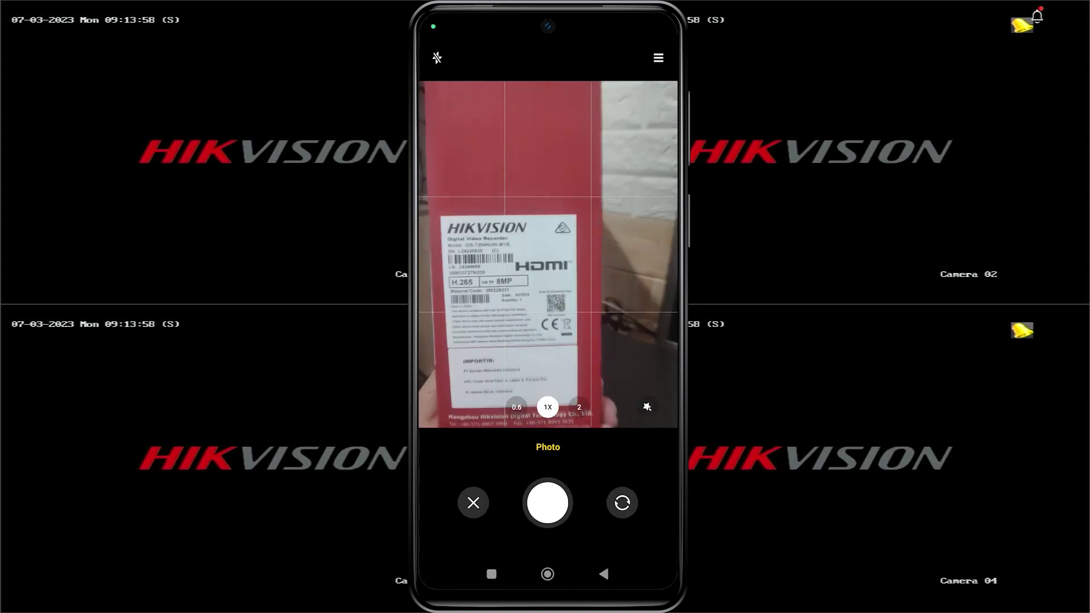
click(549, 503)
click(624, 503)
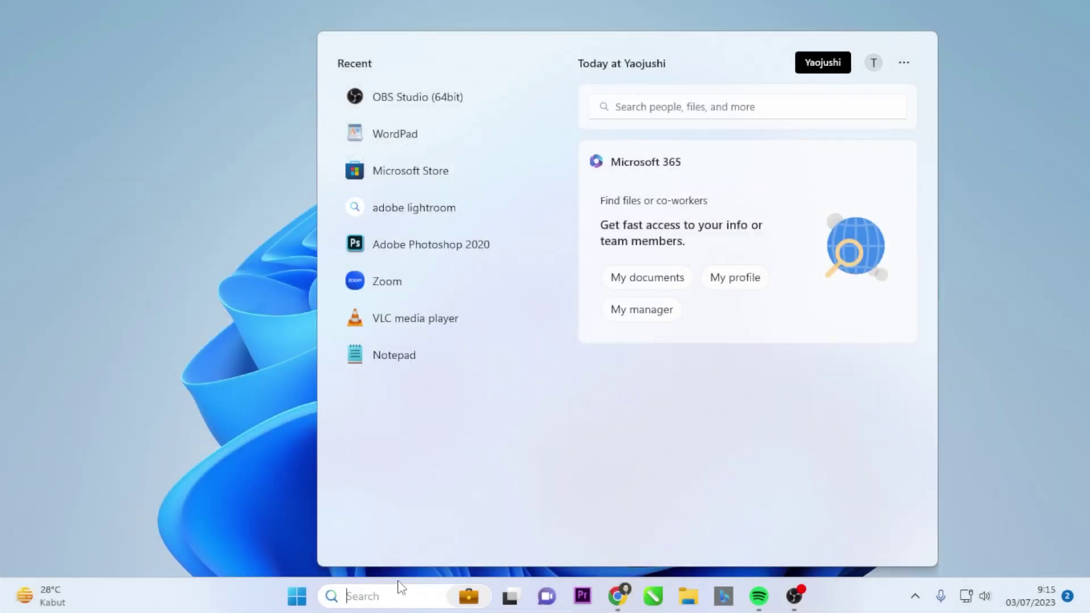
text(sadp)
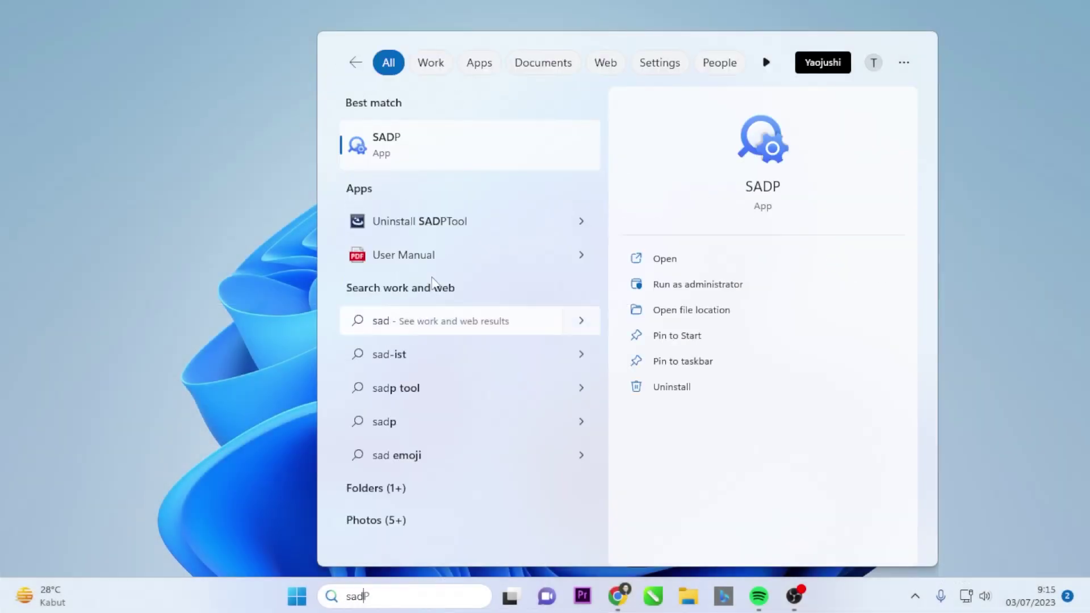
- Launch SADP, select recorder 001 and open its Forgot Password dialog
click(394, 154)
click(754, 189)
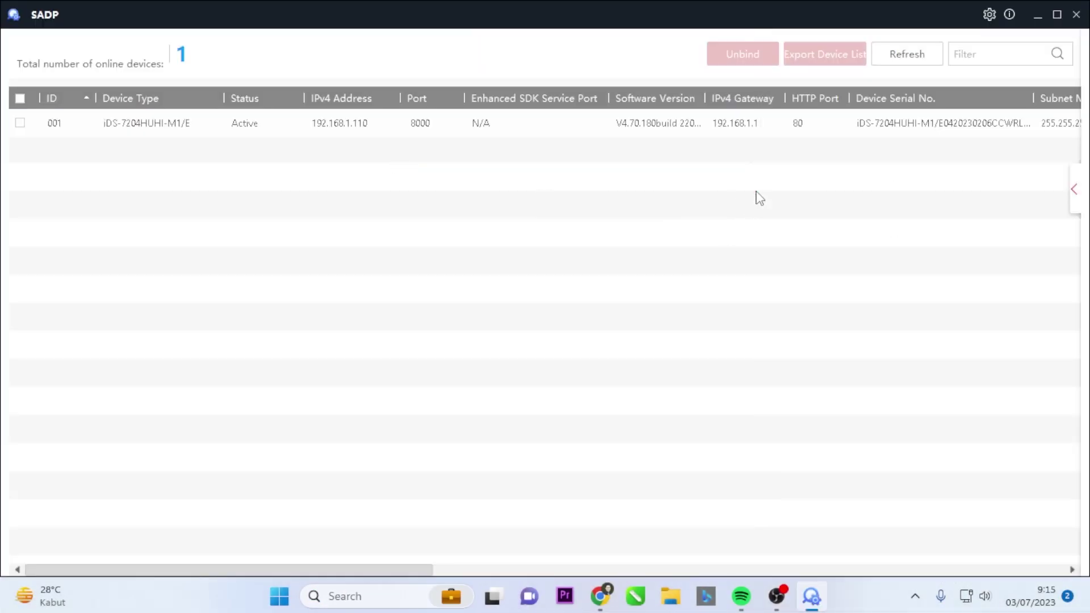
click(20, 123)
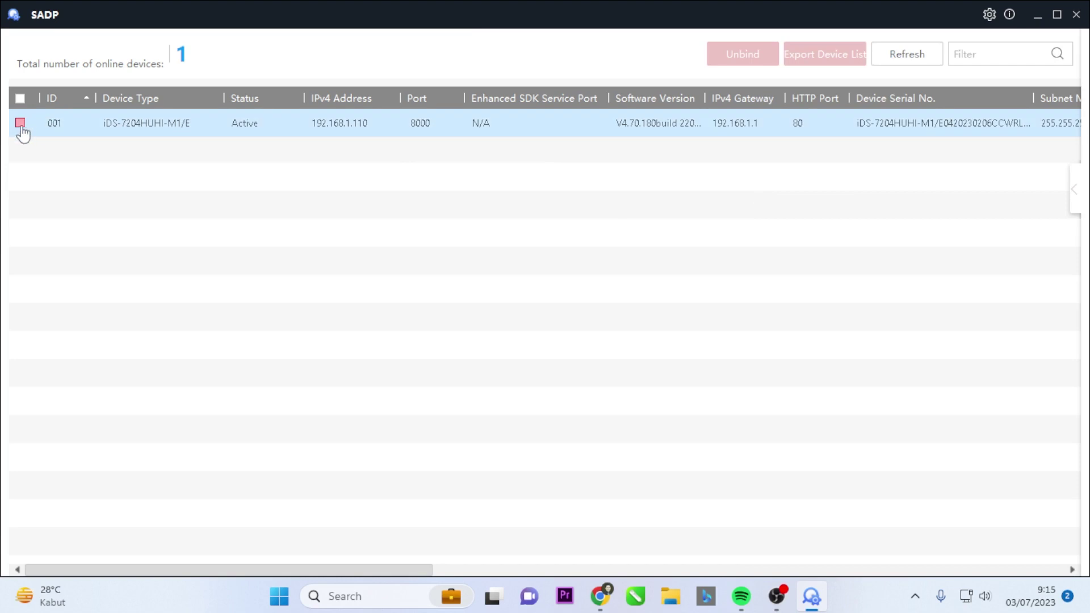
click(1076, 192)
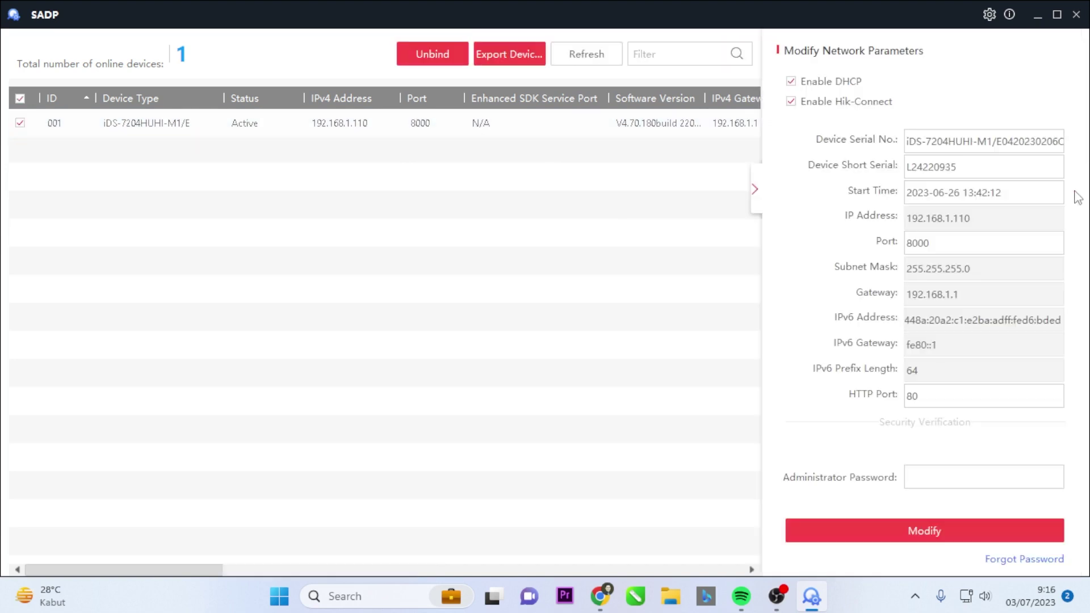
click(1024, 559)
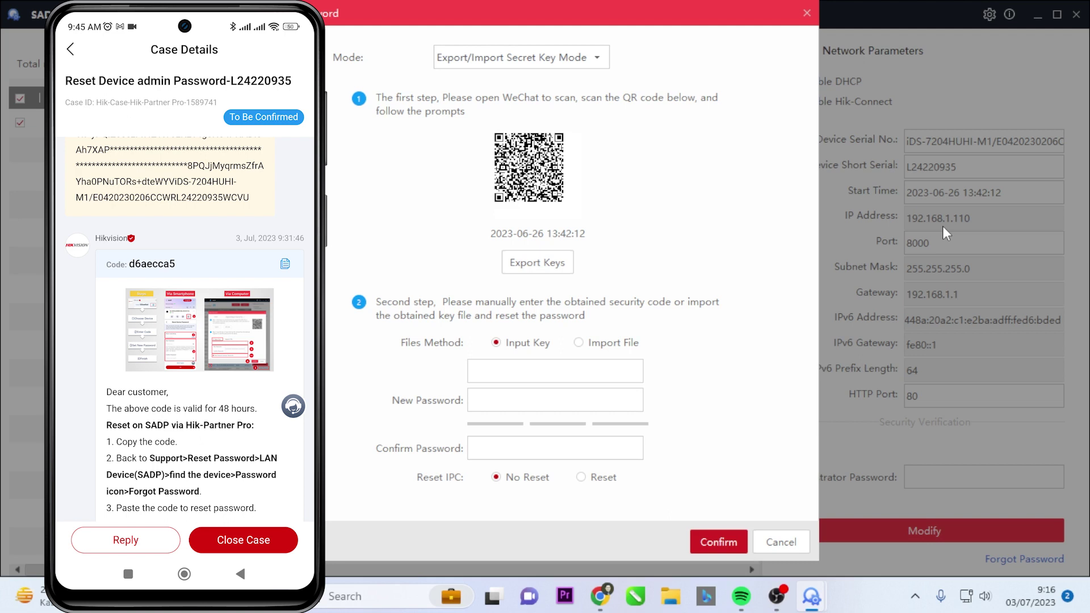
click(522, 372)
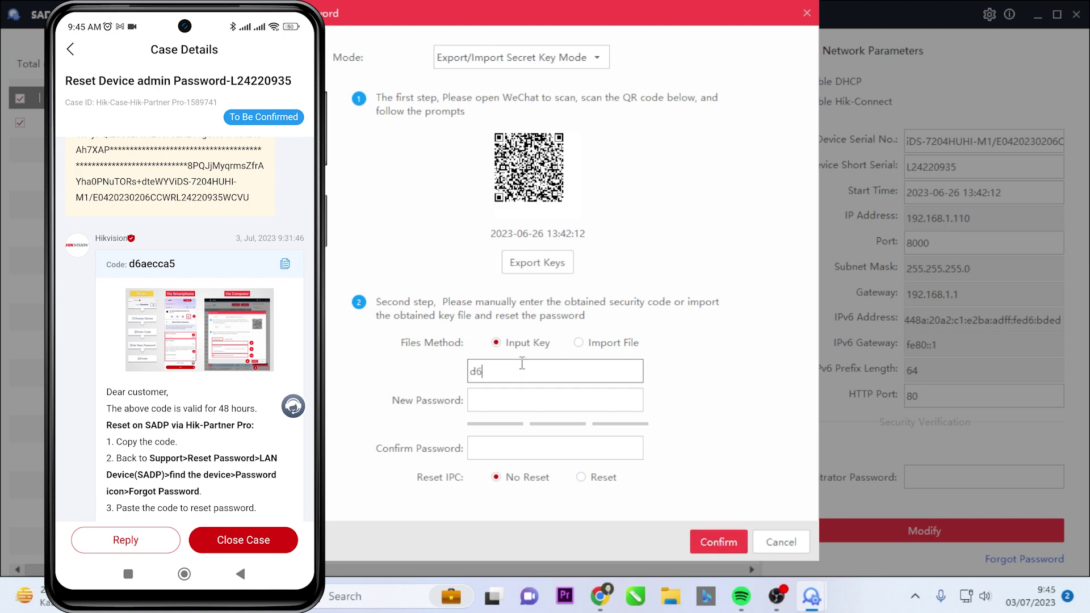
click(509, 399)
text(**********)
key(Tab)
text(*)
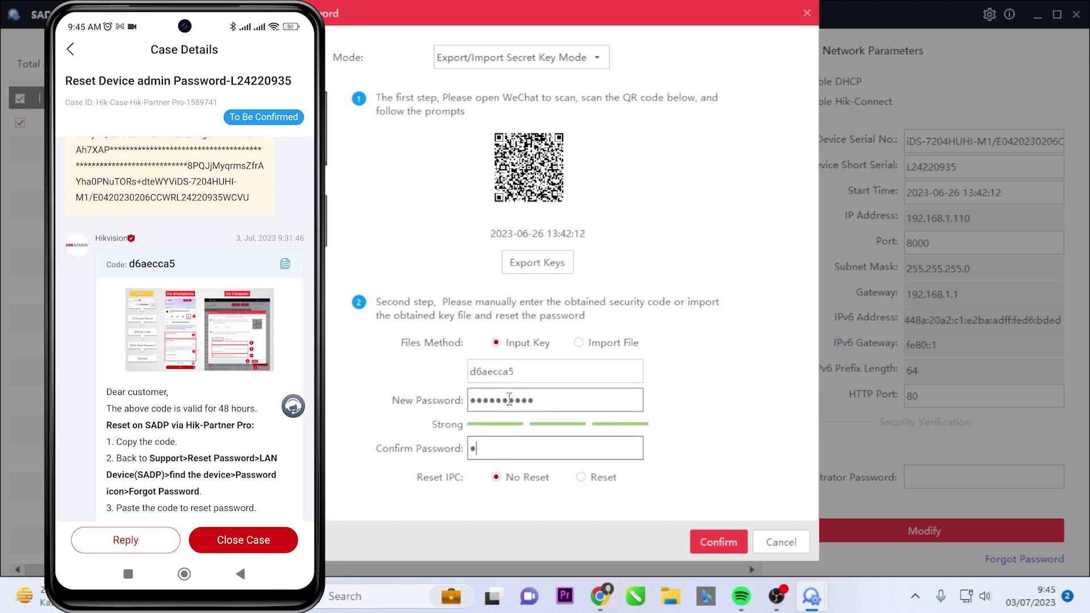
text(*********)
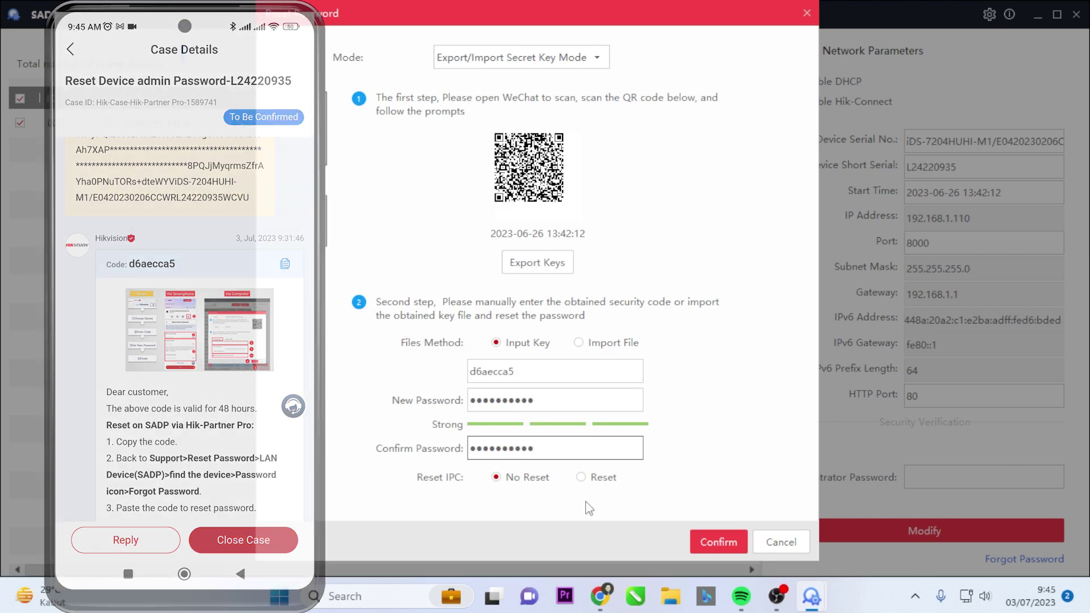
click(720, 545)
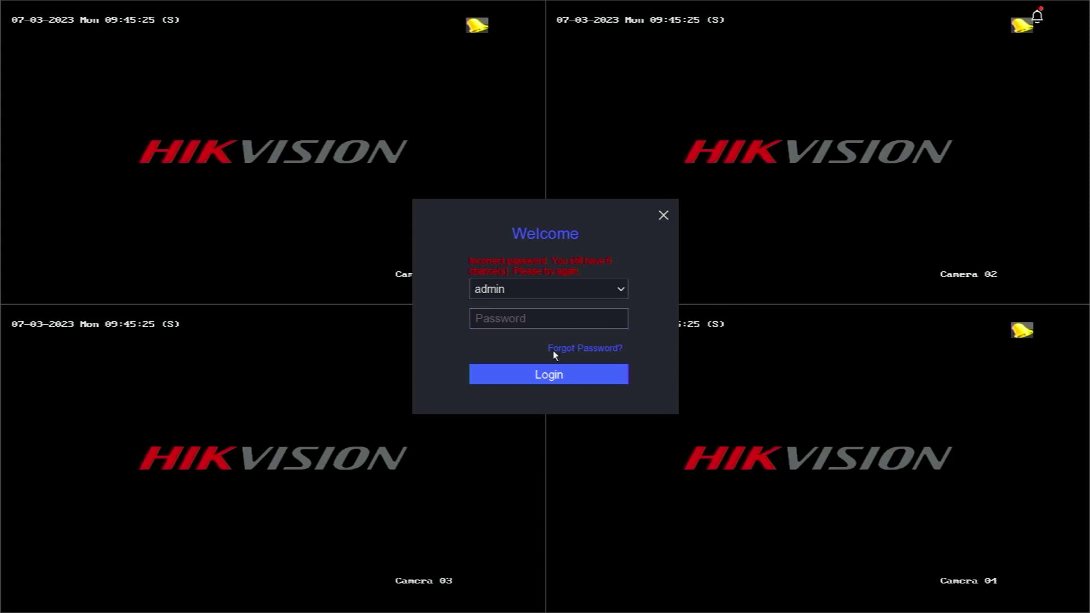
click(499, 318)
- Enter the new admin password on the DVR's on-screen keyboard
click(484, 267)
click(514, 244)
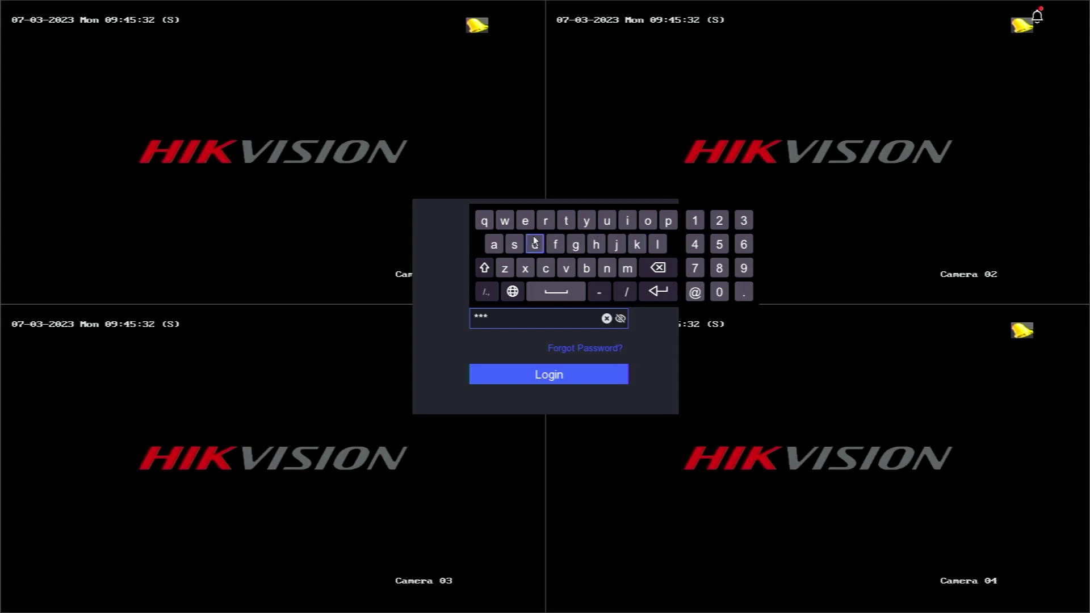
click(636, 244)
click(534, 245)
click(494, 245)
click(514, 244)
click(694, 244)
click(723, 243)
click(719, 244)
click(718, 221)
- Log in and set a new unlock pattern, drawing it twice
click(659, 291)
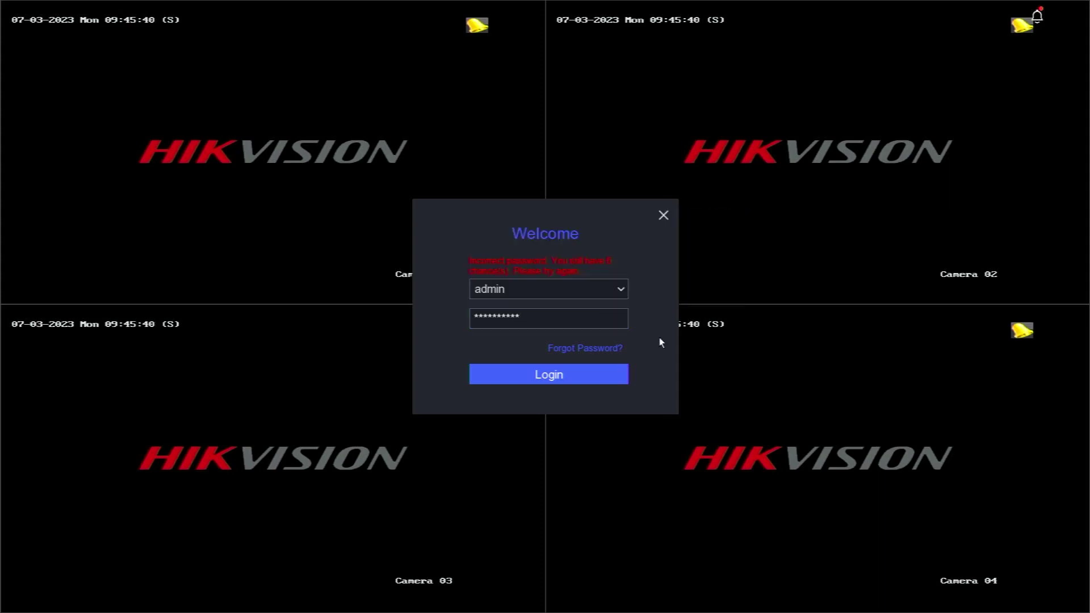
click(544, 372)
drag(550, 286, 602, 407)
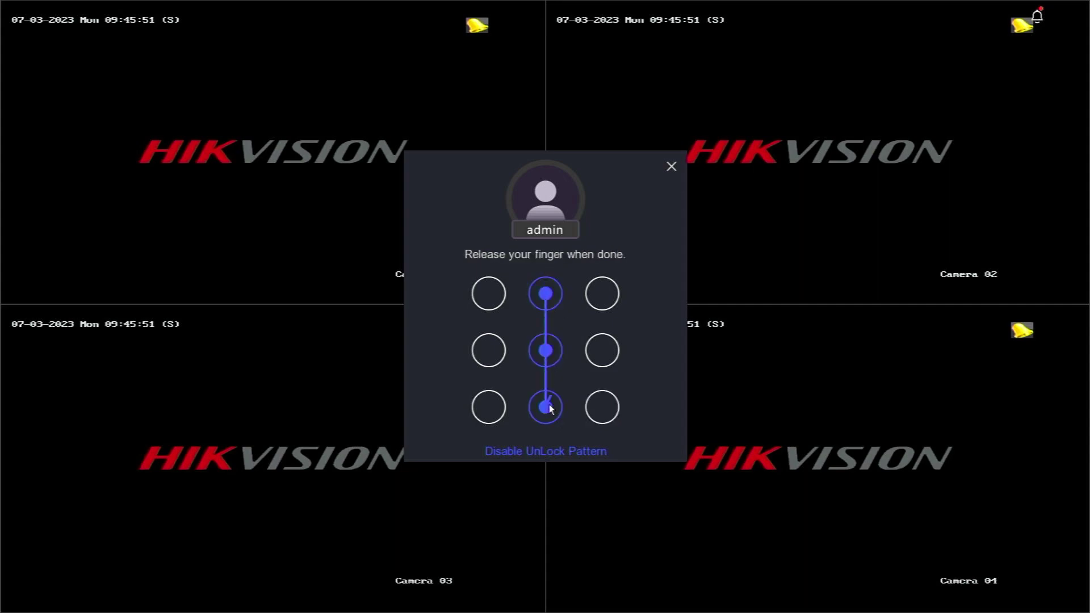
drag(546, 293, 602, 407)
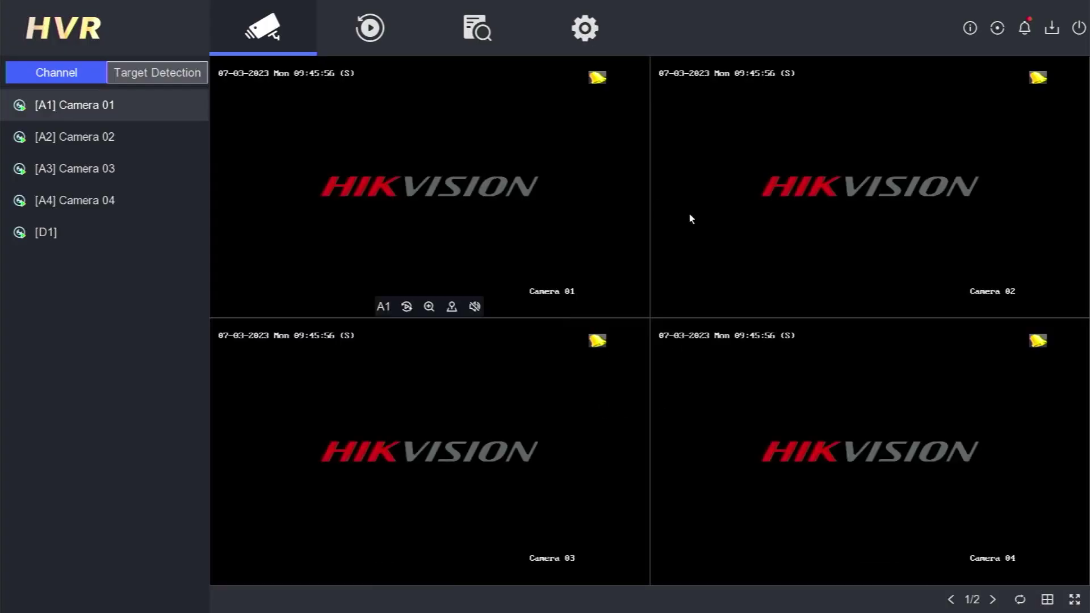